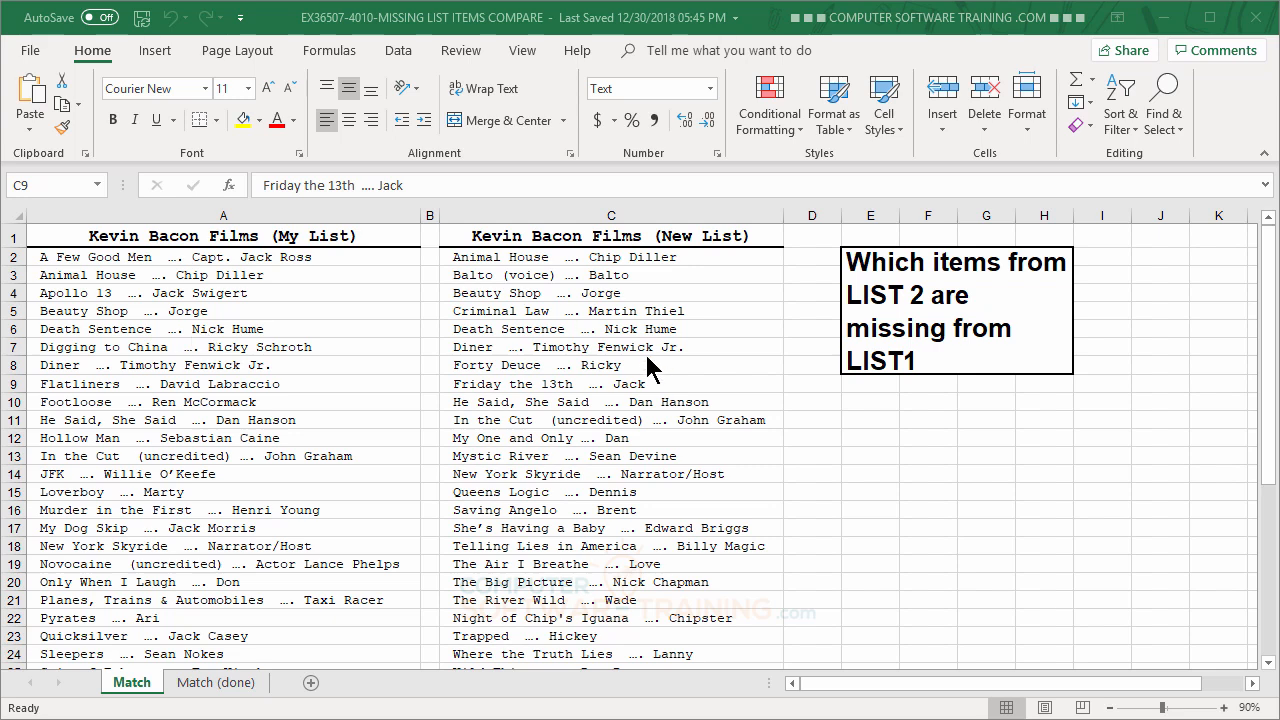
Step: Select all film entries of the new list, cells C2:C25, on the Match sheet
scroll(644, 351, "down", 4)
scroll(647, 356, "up", 4)
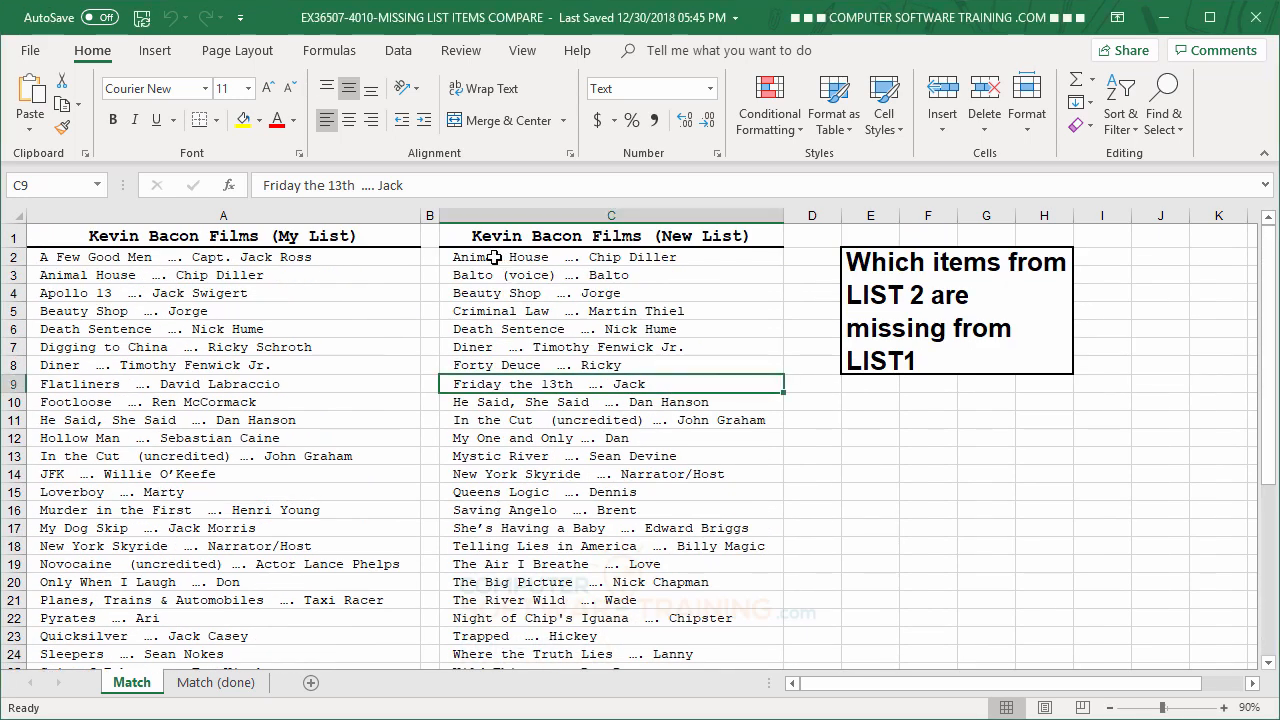
left_click_drag(490, 259, 566, 611)
scroll(600, 525, "up", 1)
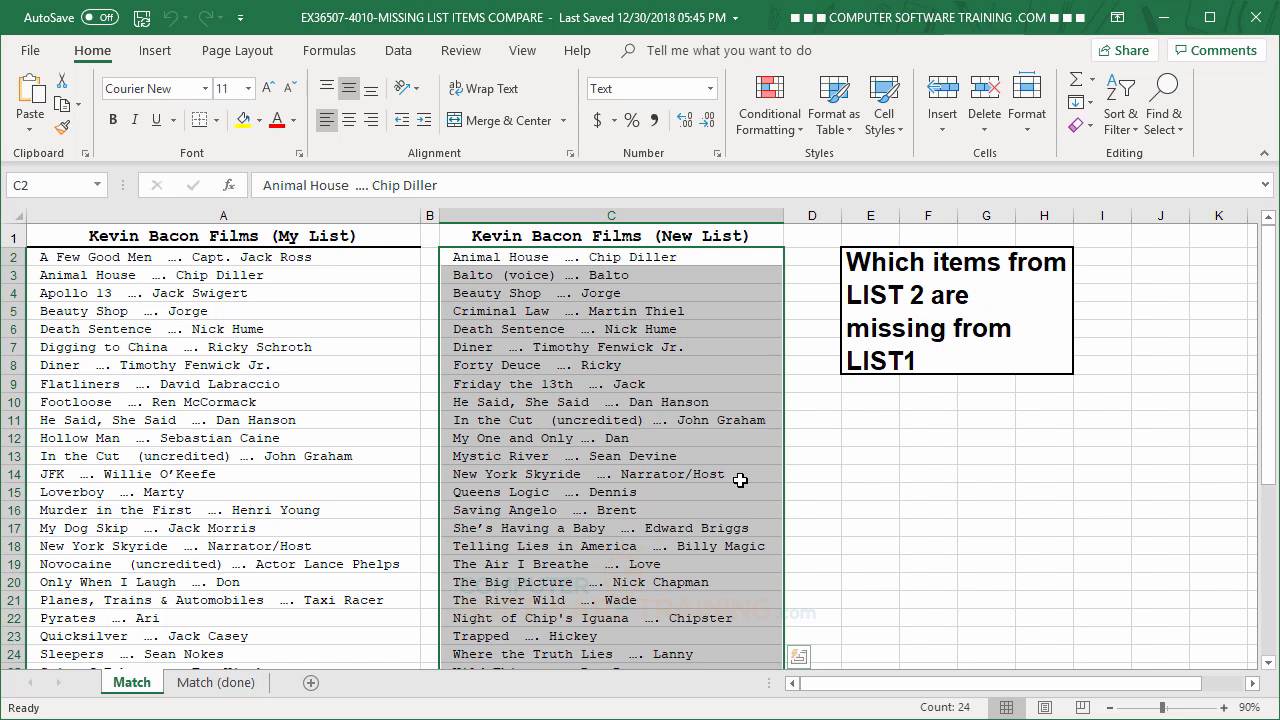
Step: Review the finished example on the Match (done) sheet and return to the Match sheet
left_click(198, 684)
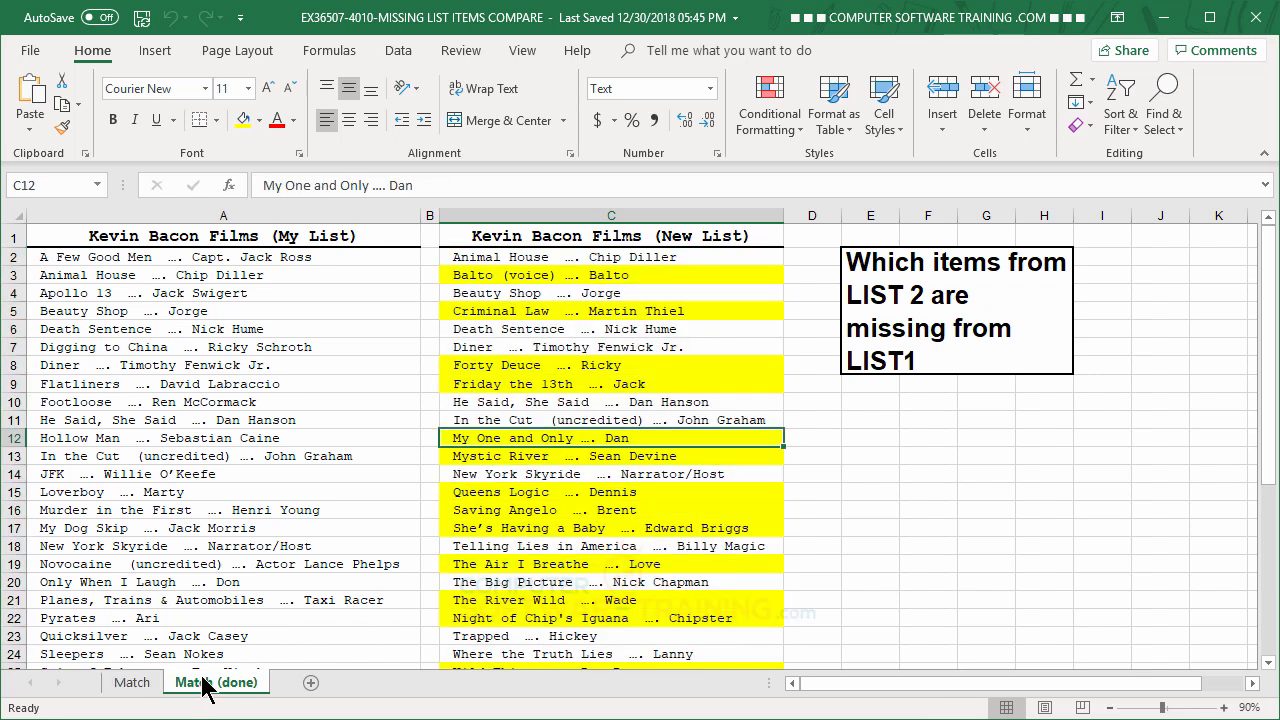
left_click(264, 418)
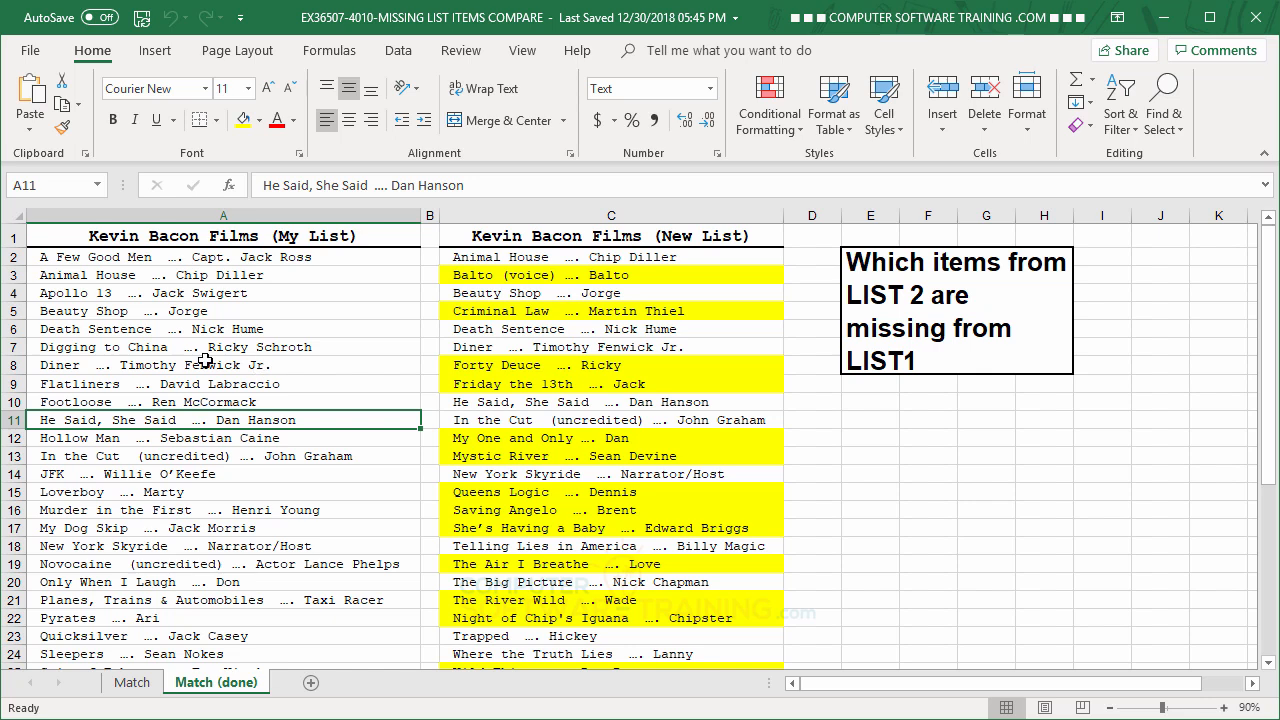
left_click(132, 682)
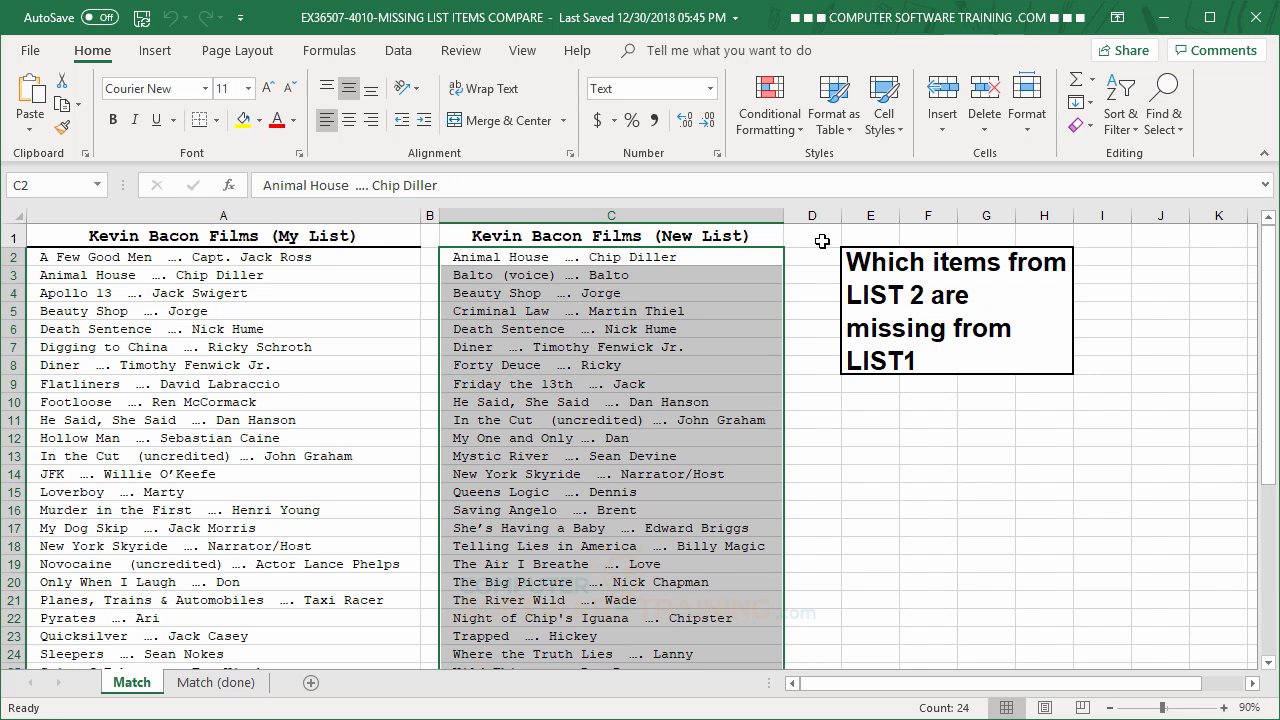
Step: Start a new conditional formatting rule for the selected cells that uses a formula to determine which cells to format
left_click(762, 140)
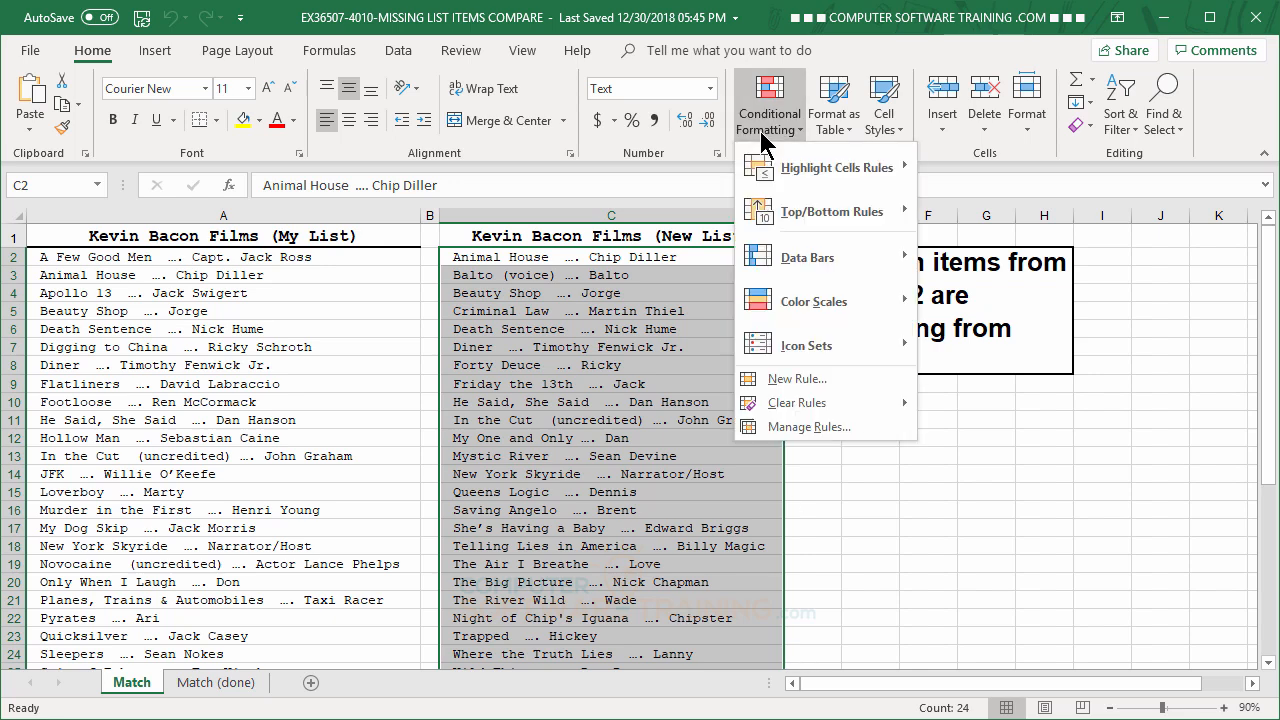
left_click(785, 378)
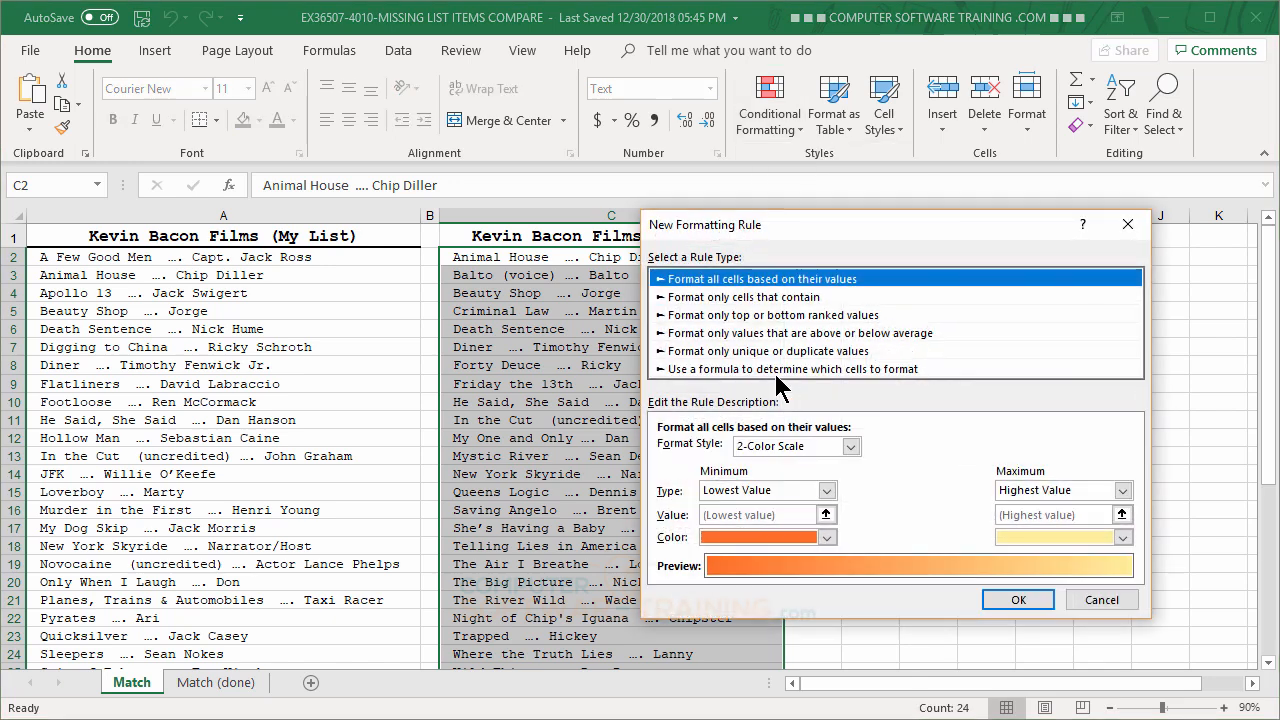
left_click(720, 370)
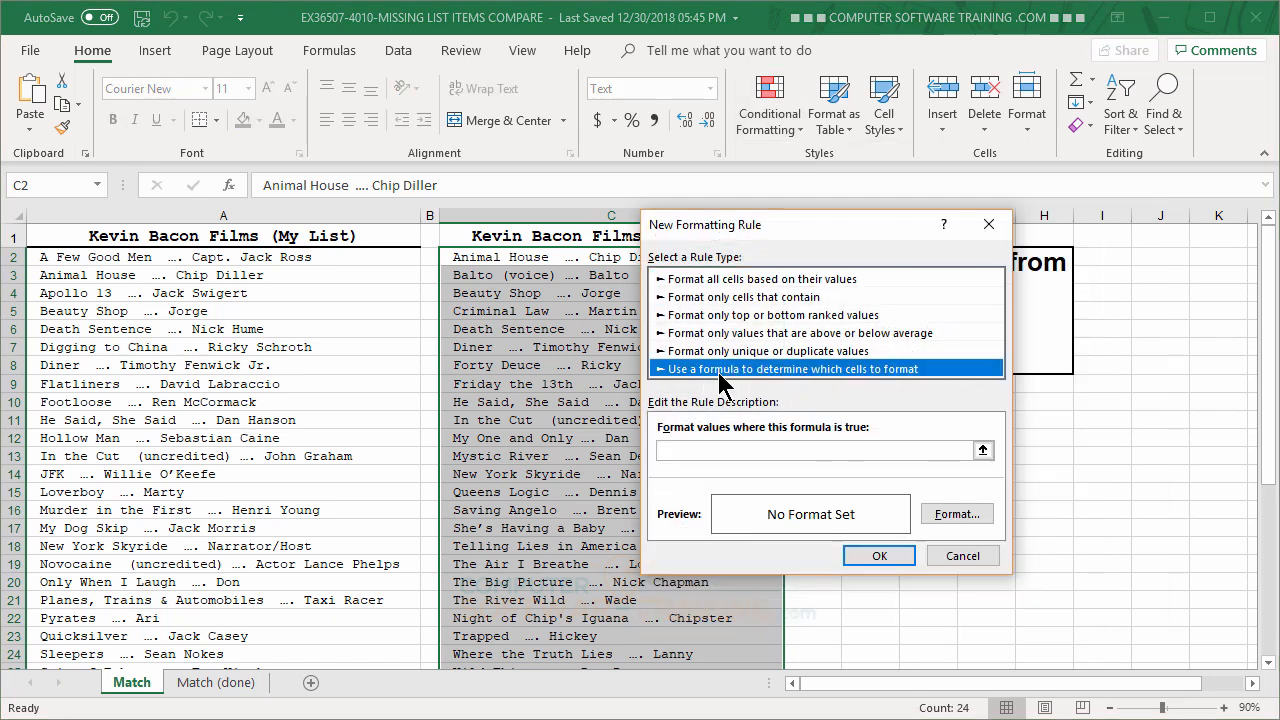
Step: Enter =COUNTIF($A$2:$A$33,C2)=0 as the rule's formula, taking the My List entries as the counted range
left_click(730, 452)
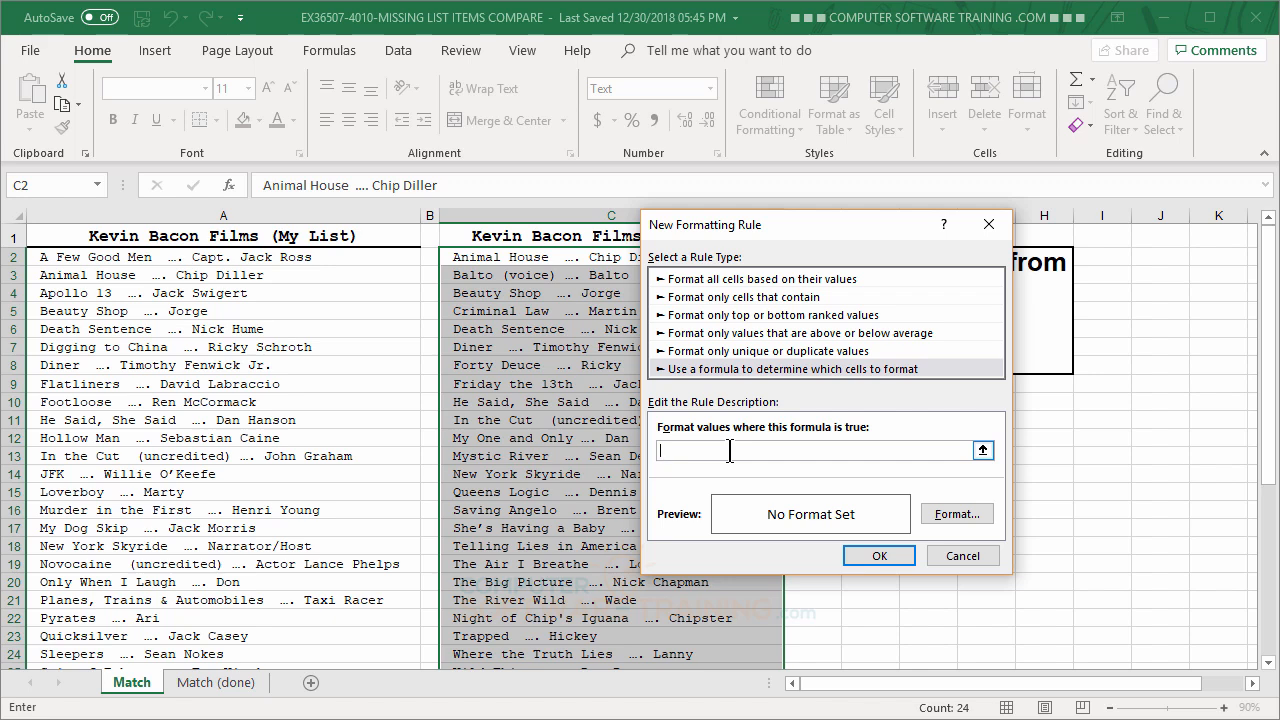
type("=COUNTIF(")
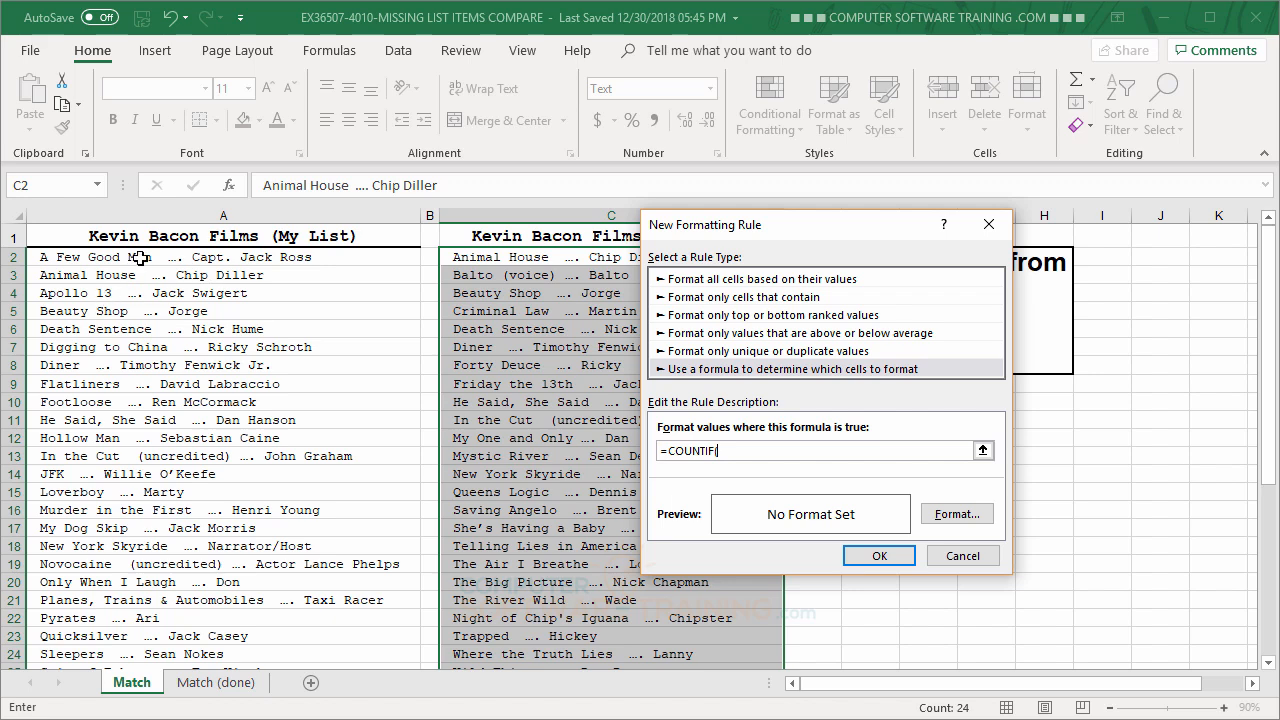
left_click_drag(140, 257, 140, 630)
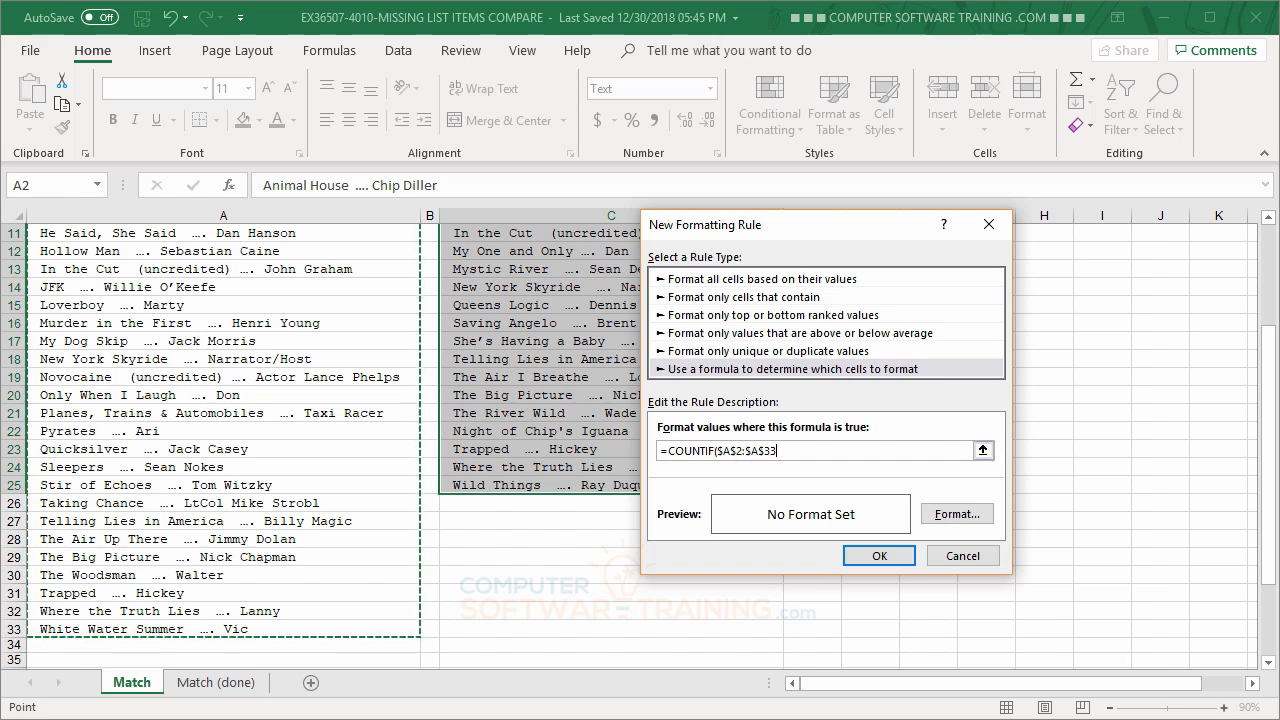
type(",")
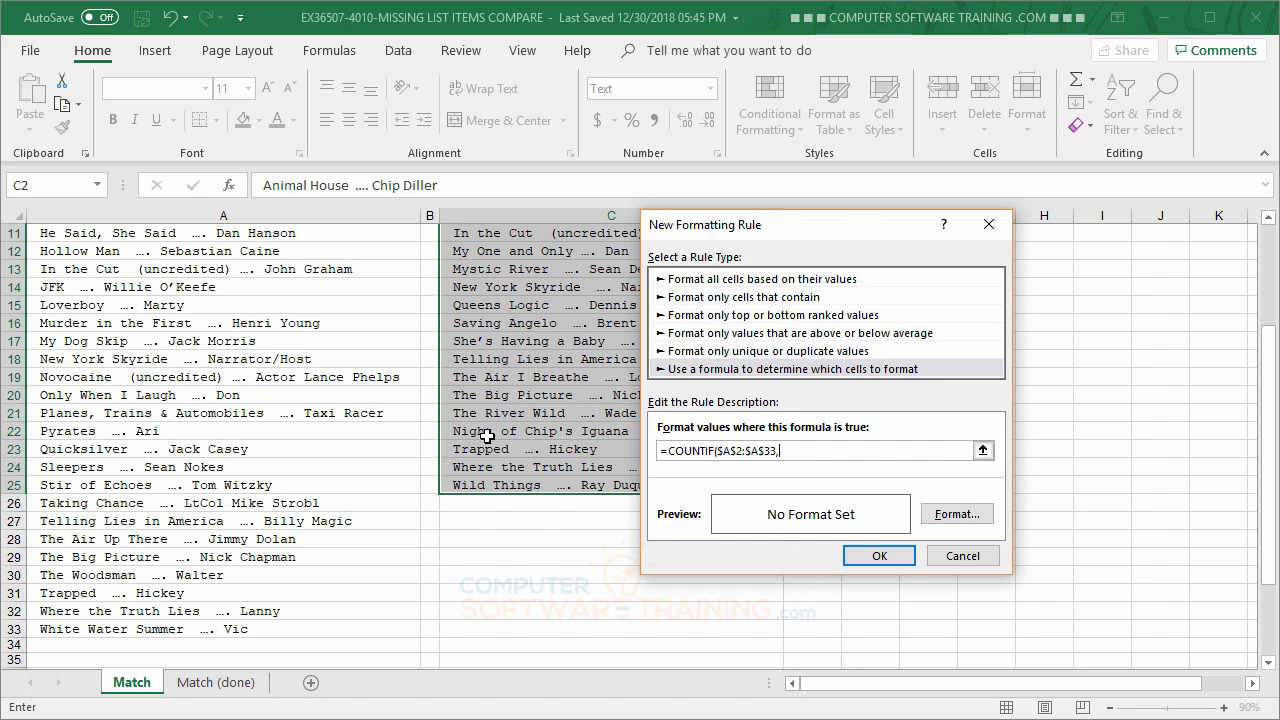
scroll(490, 432, "up", 4)
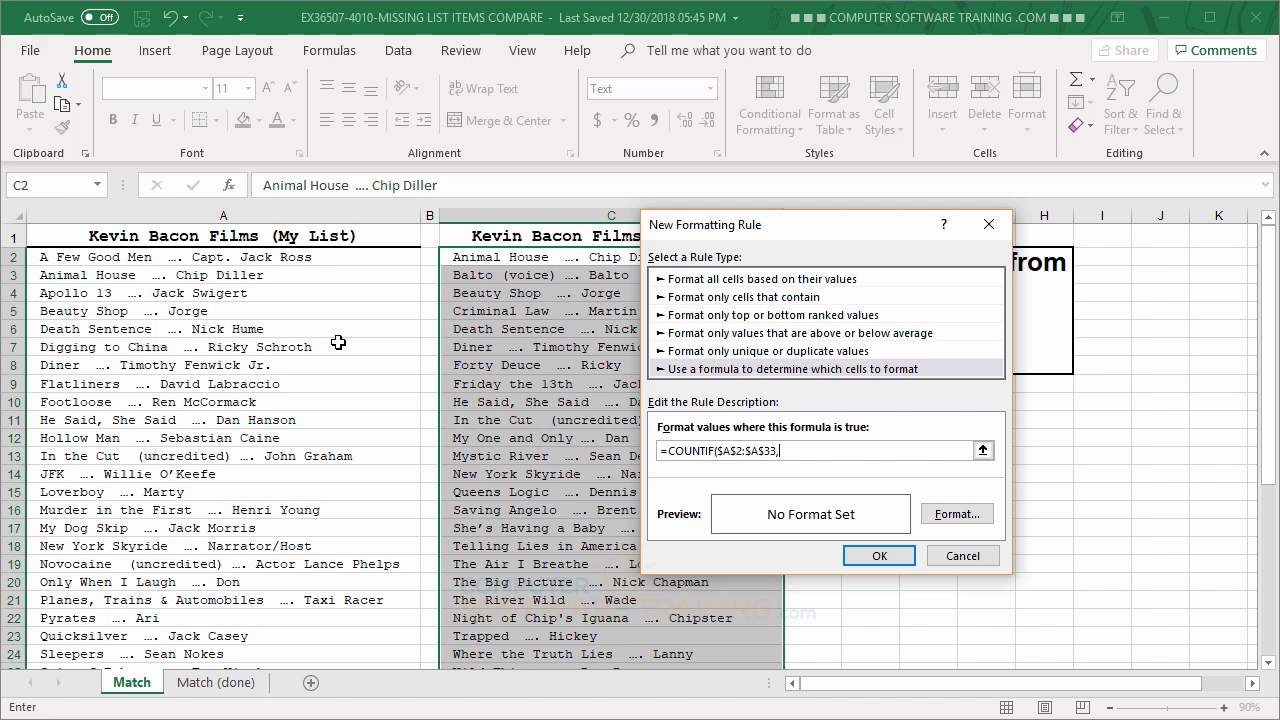
type("C2)=0")
Step: Give the rule a light green background fill and apply it to the new list
left_click(957, 514)
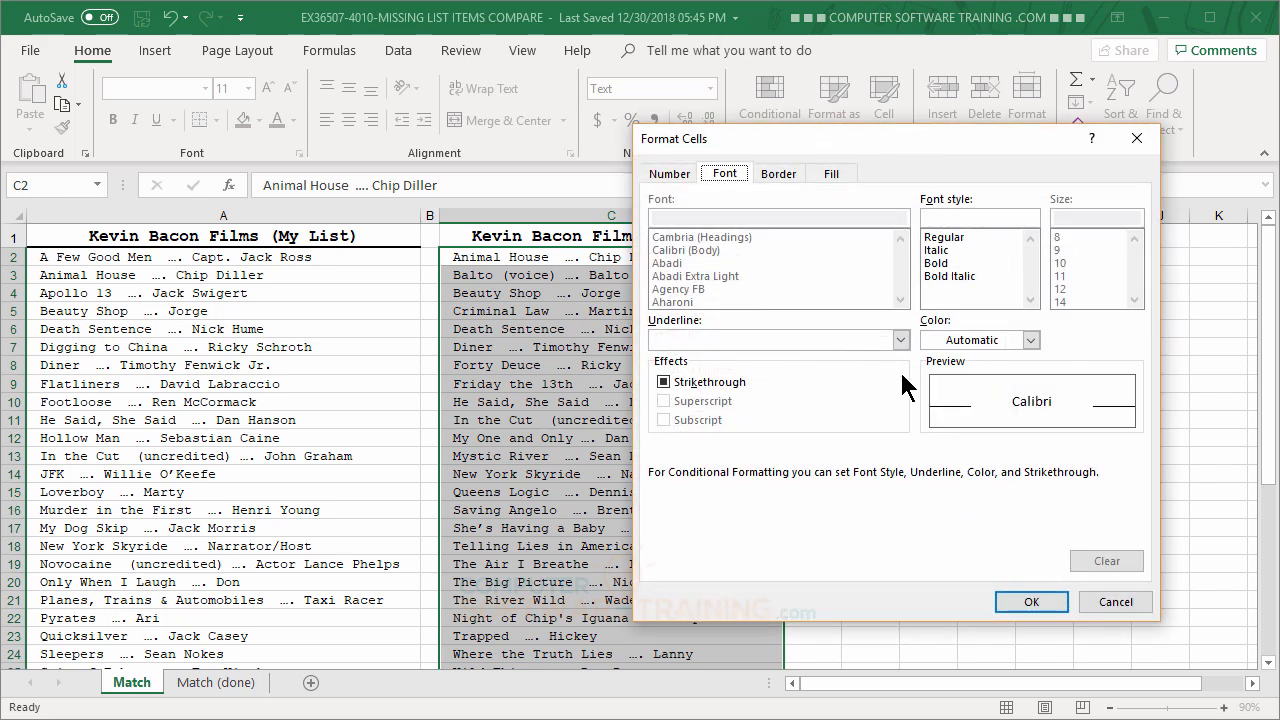
left_click(834, 174)
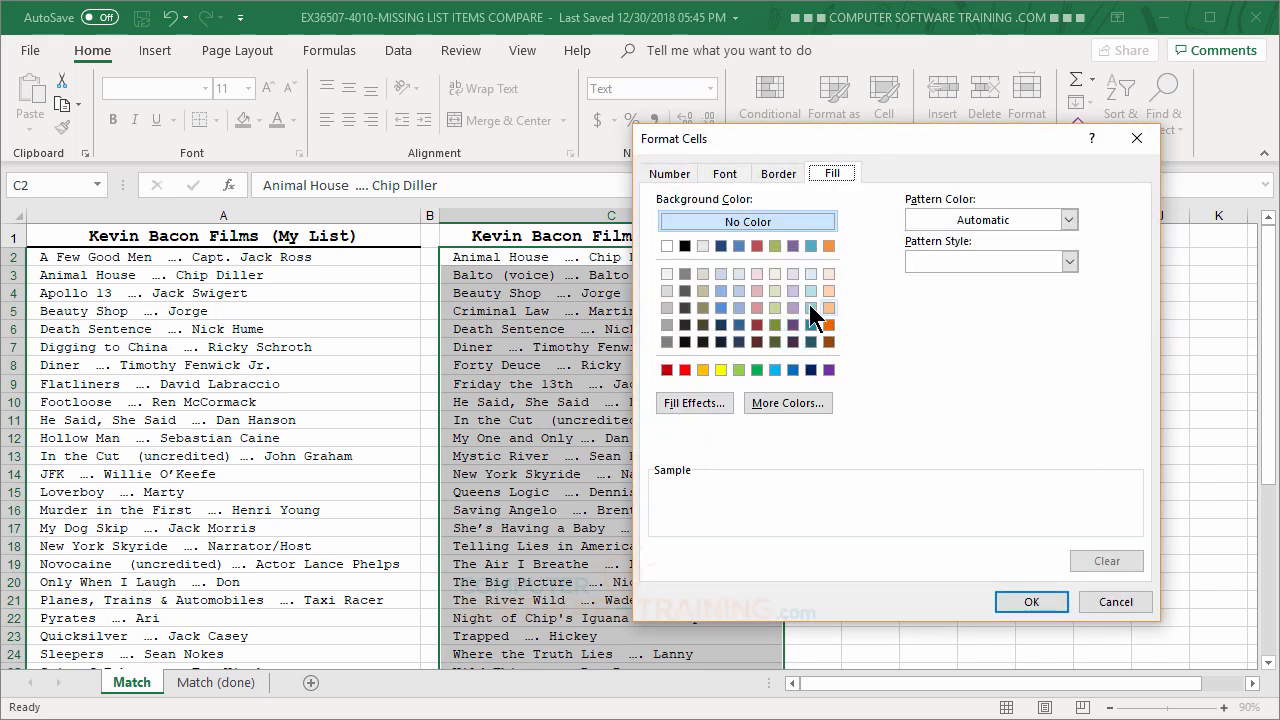
left_click(722, 369)
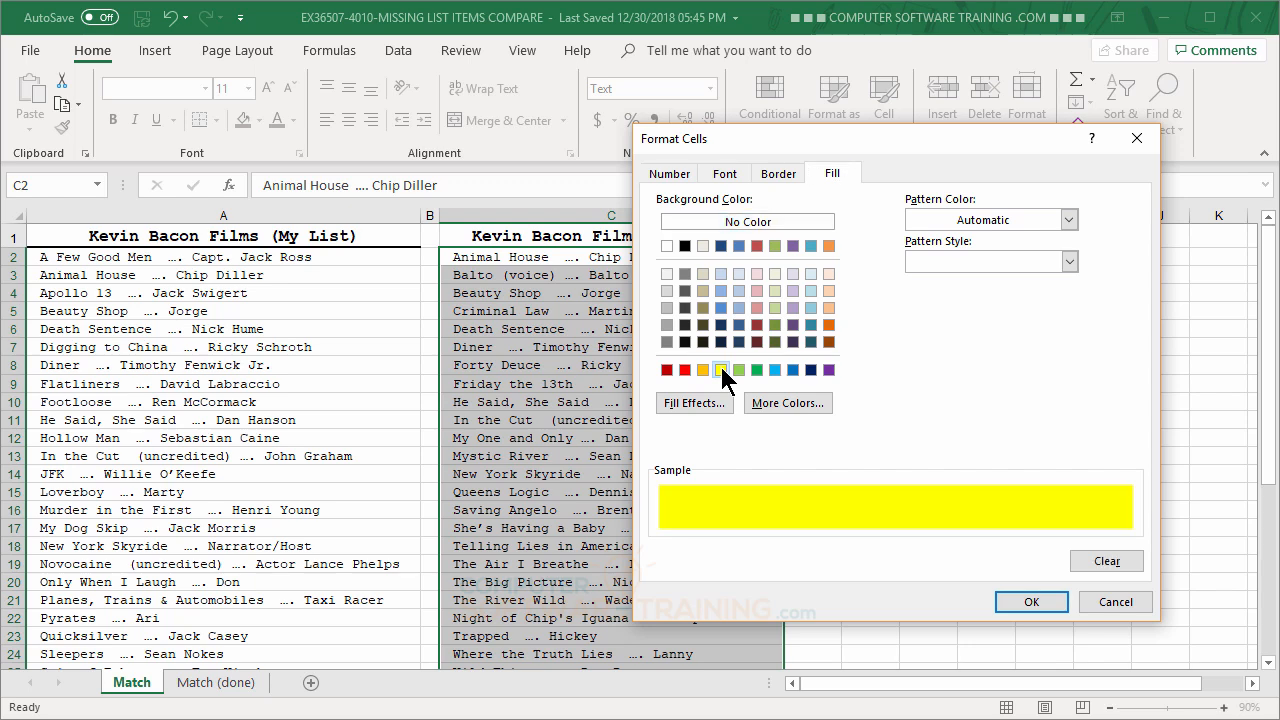
left_click(739, 370)
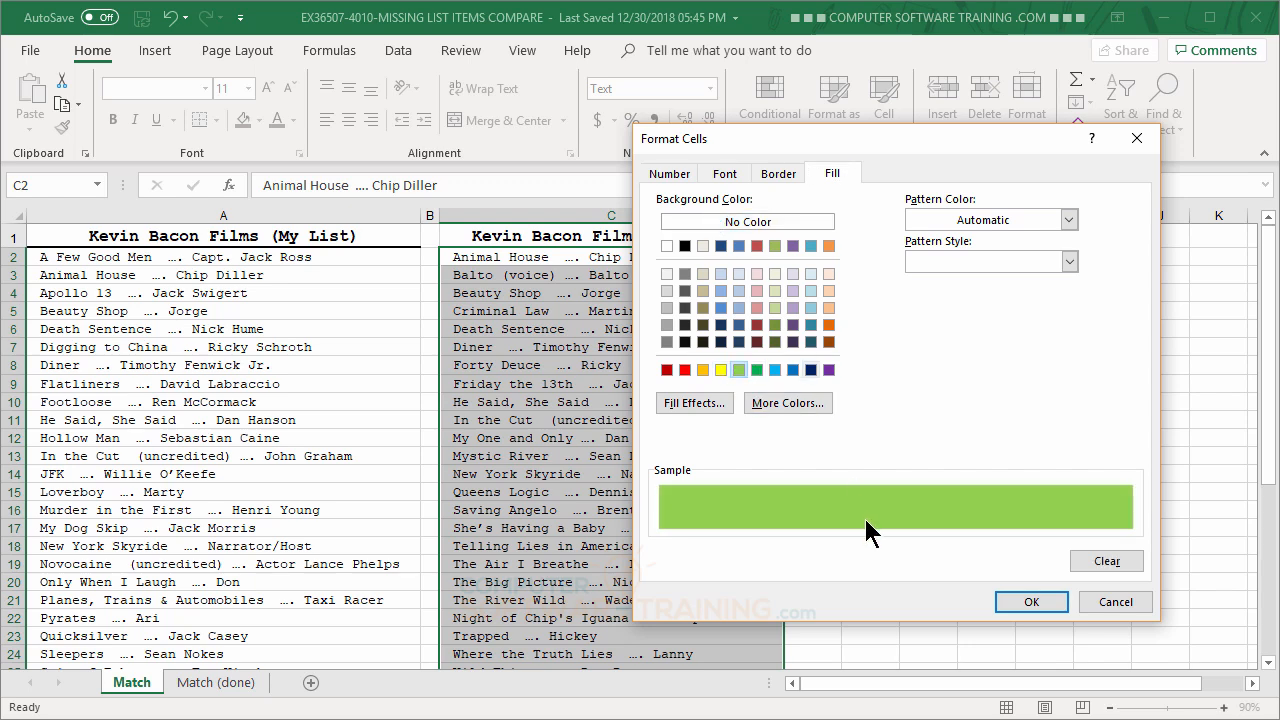
left_click(1032, 602)
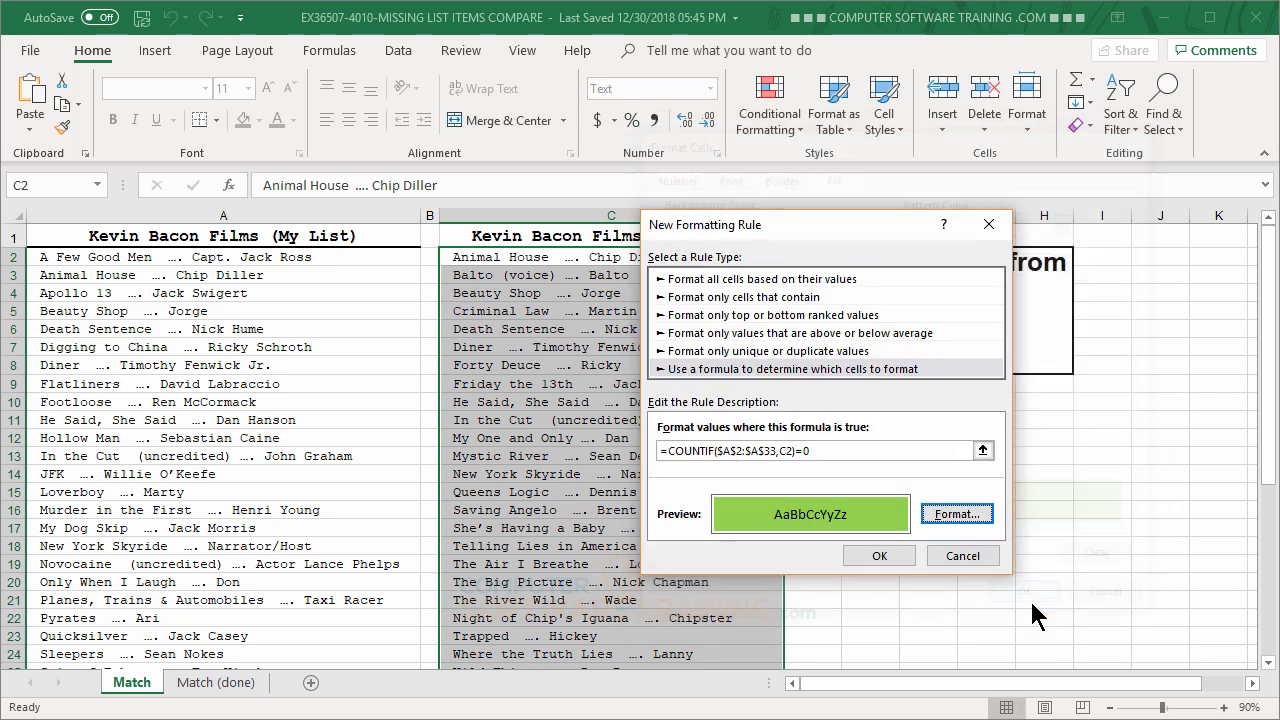
left_click(878, 558)
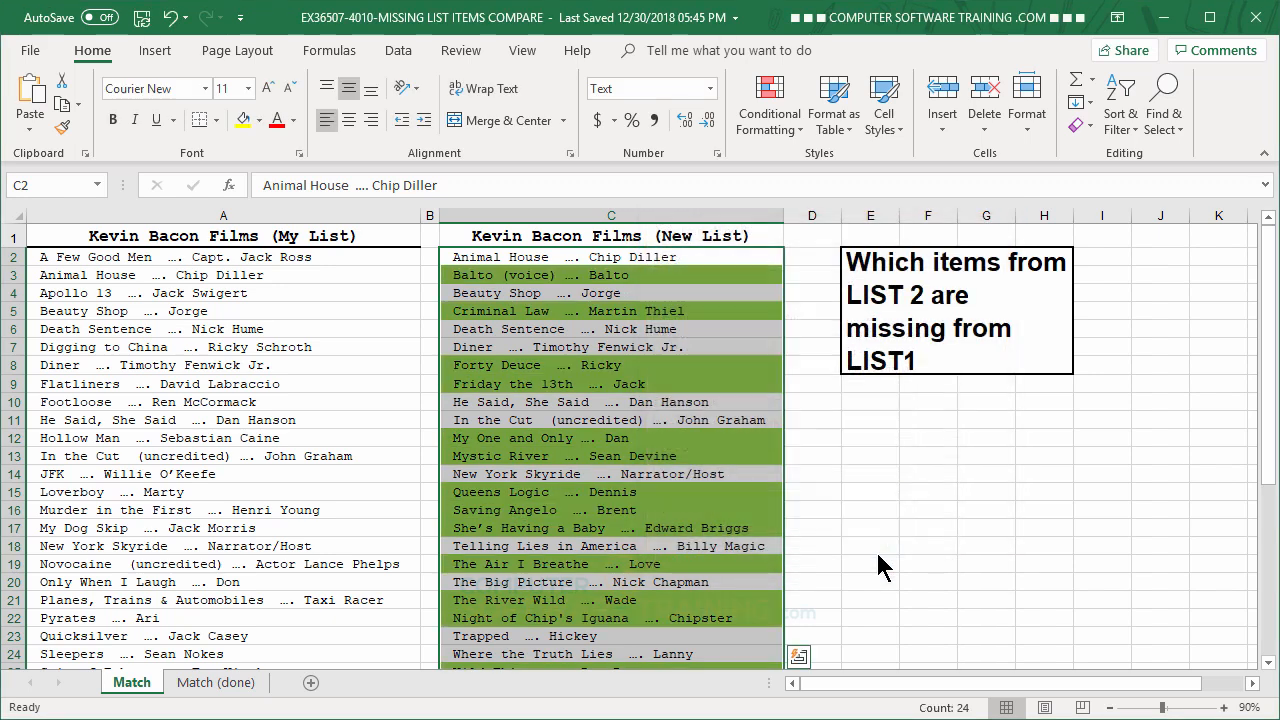
Step: Examine the highlighted entries of the new list against the full My List column
left_click(608, 328)
scroll(616, 400, "down", 3)
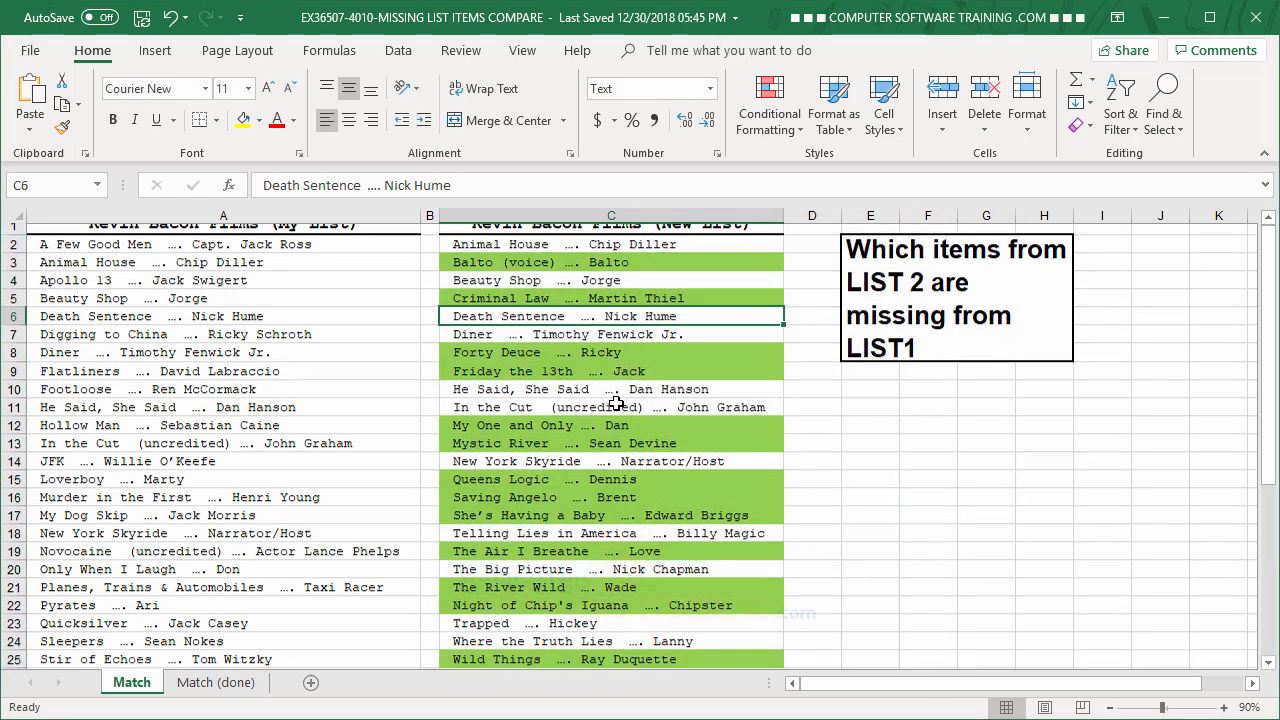
scroll(616, 400, "up", 3)
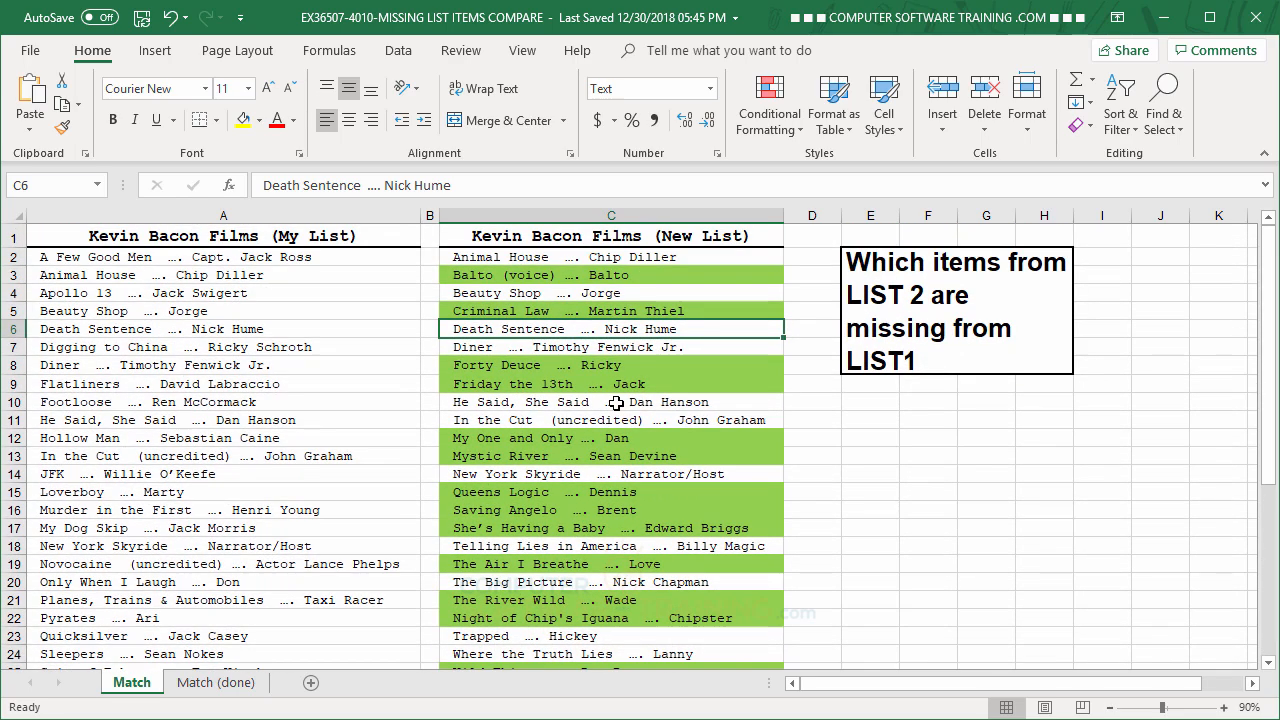
scroll(616, 402, "down", 2)
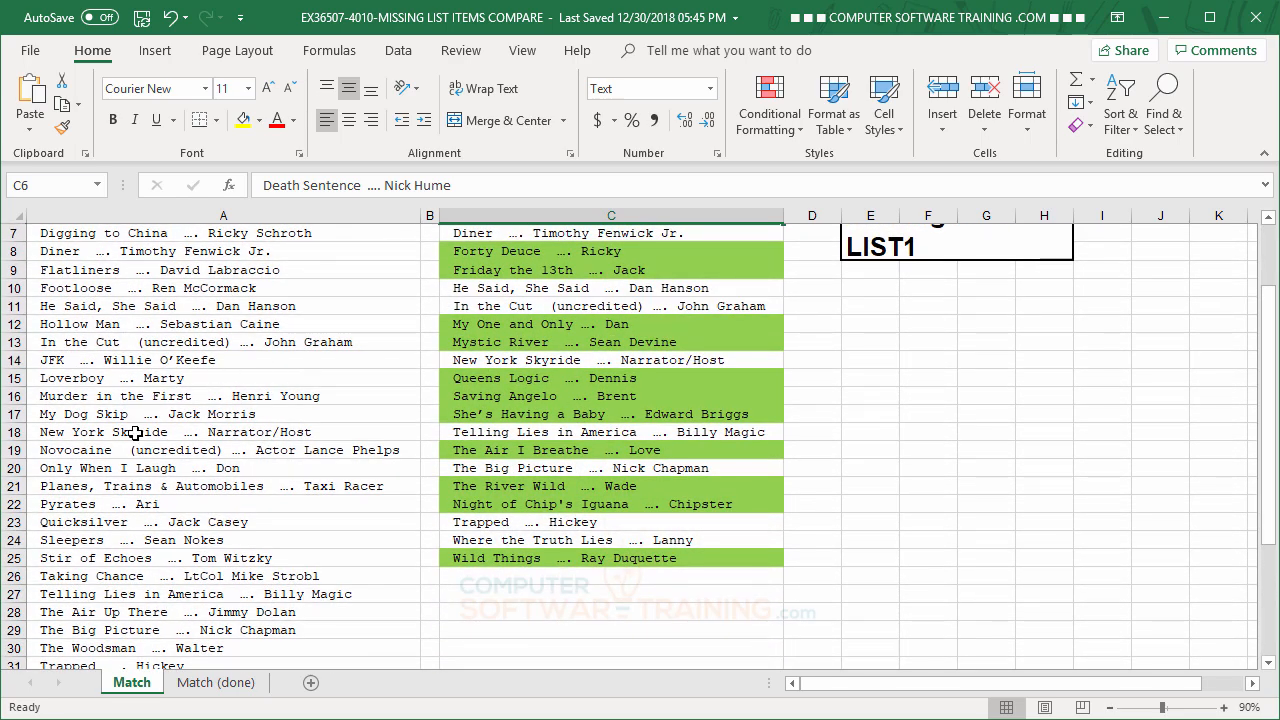
scroll(545, 413, "down", 3)
scroll(560, 405, "up", 5)
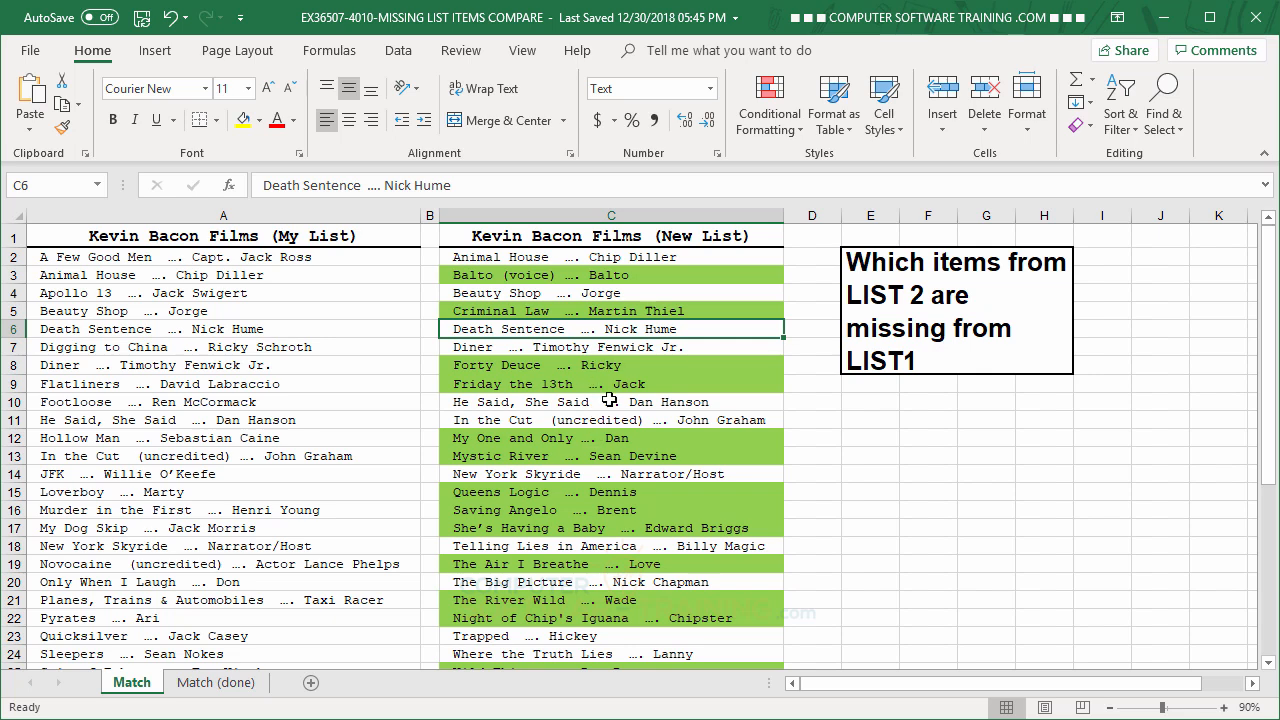
Step: Edit the existing COUNTIF formatting rule from cell C8, changing its background fill to light purple
left_click(588, 370)
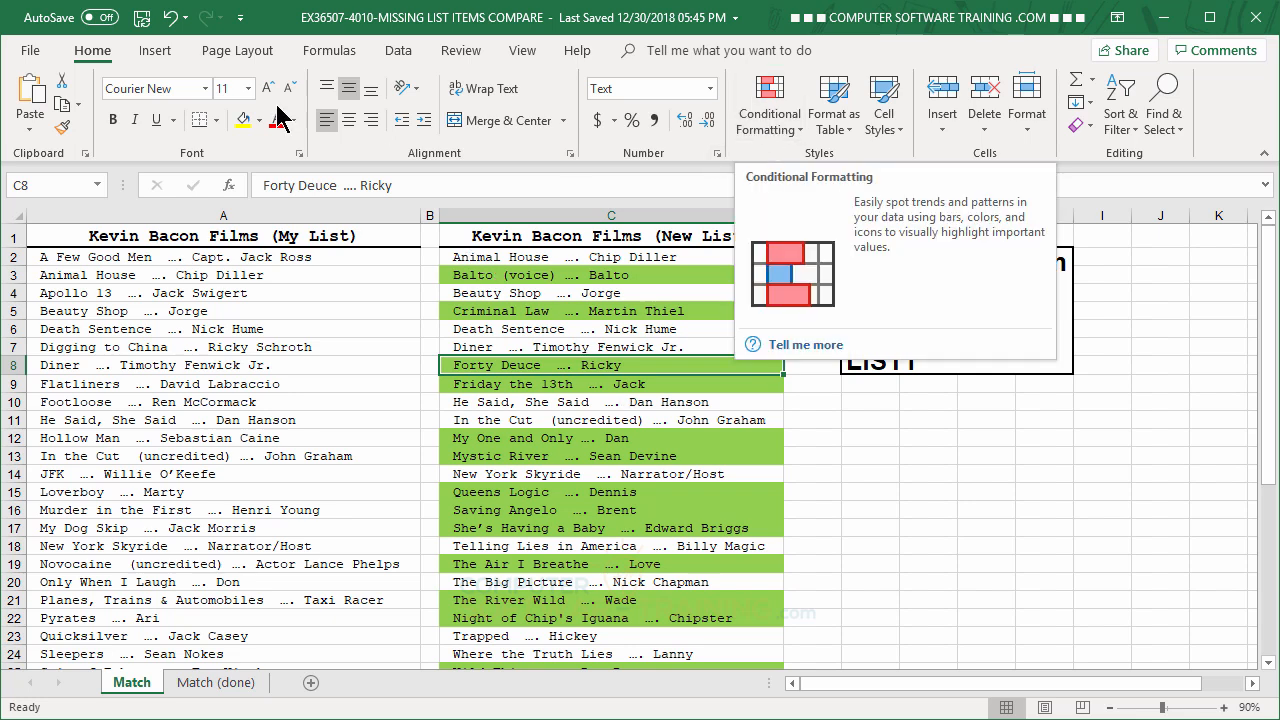
left_click(760, 130)
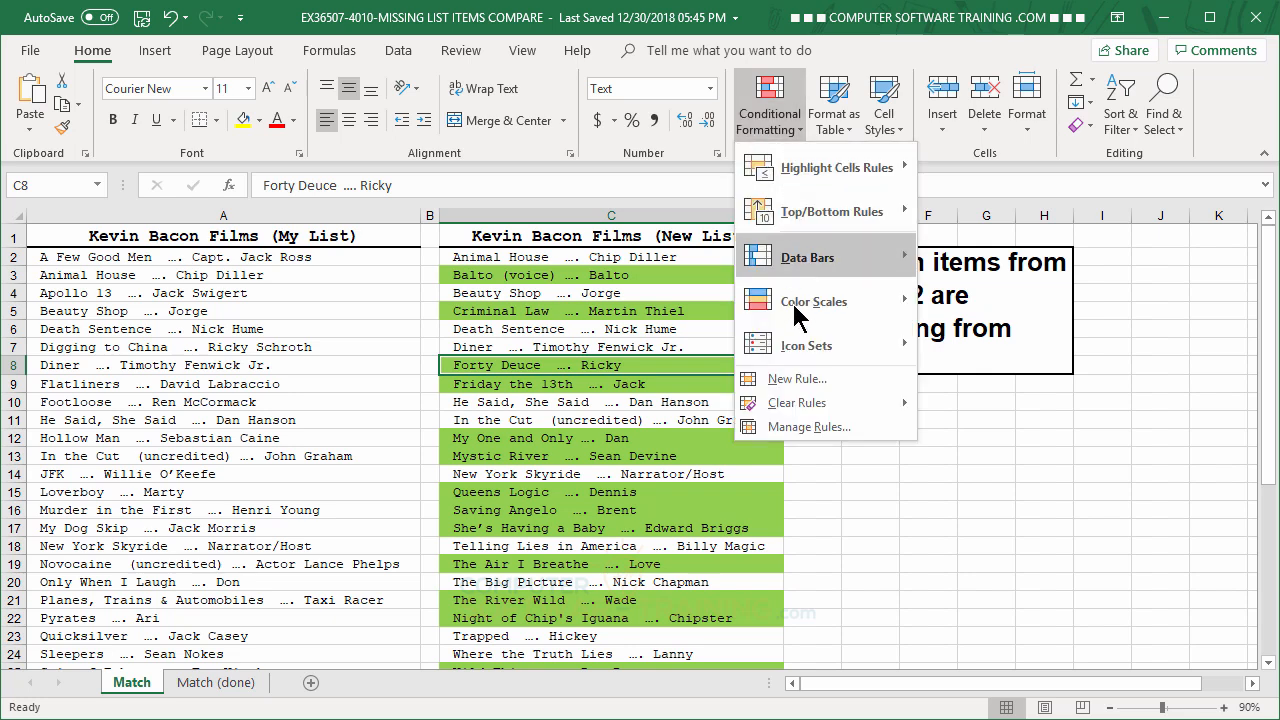
left_click(815, 426)
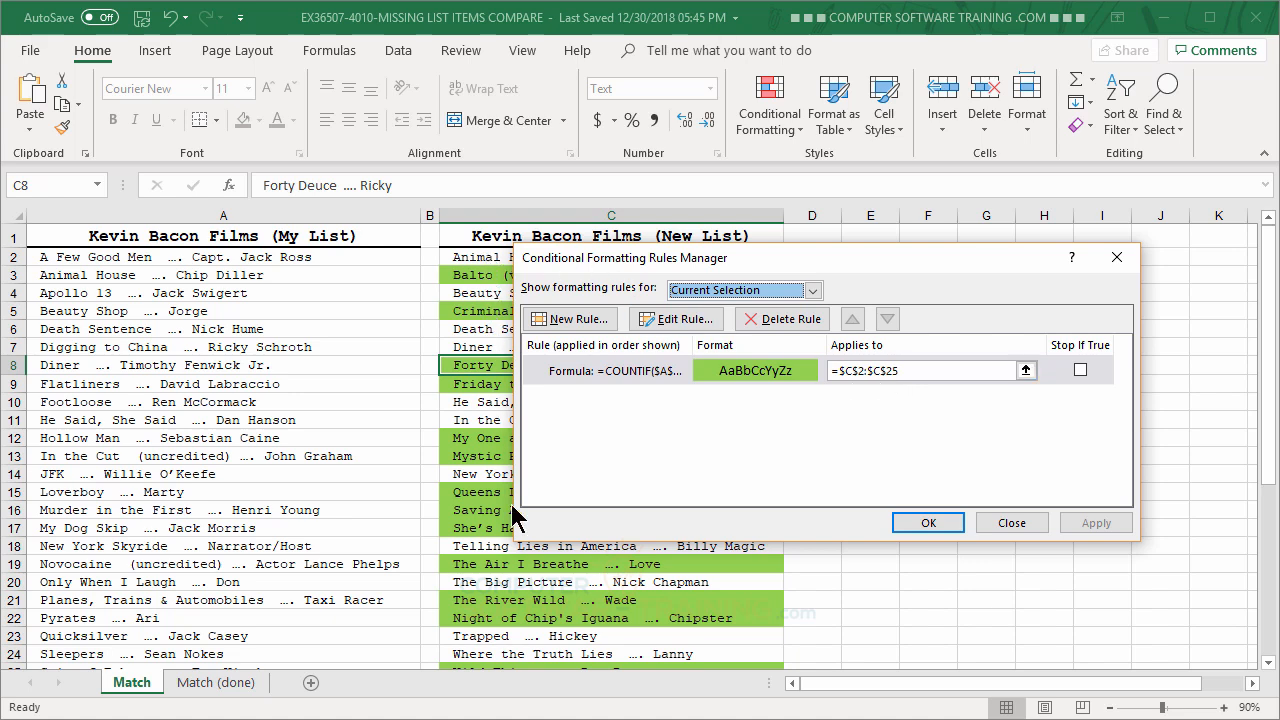
double_click(691, 366)
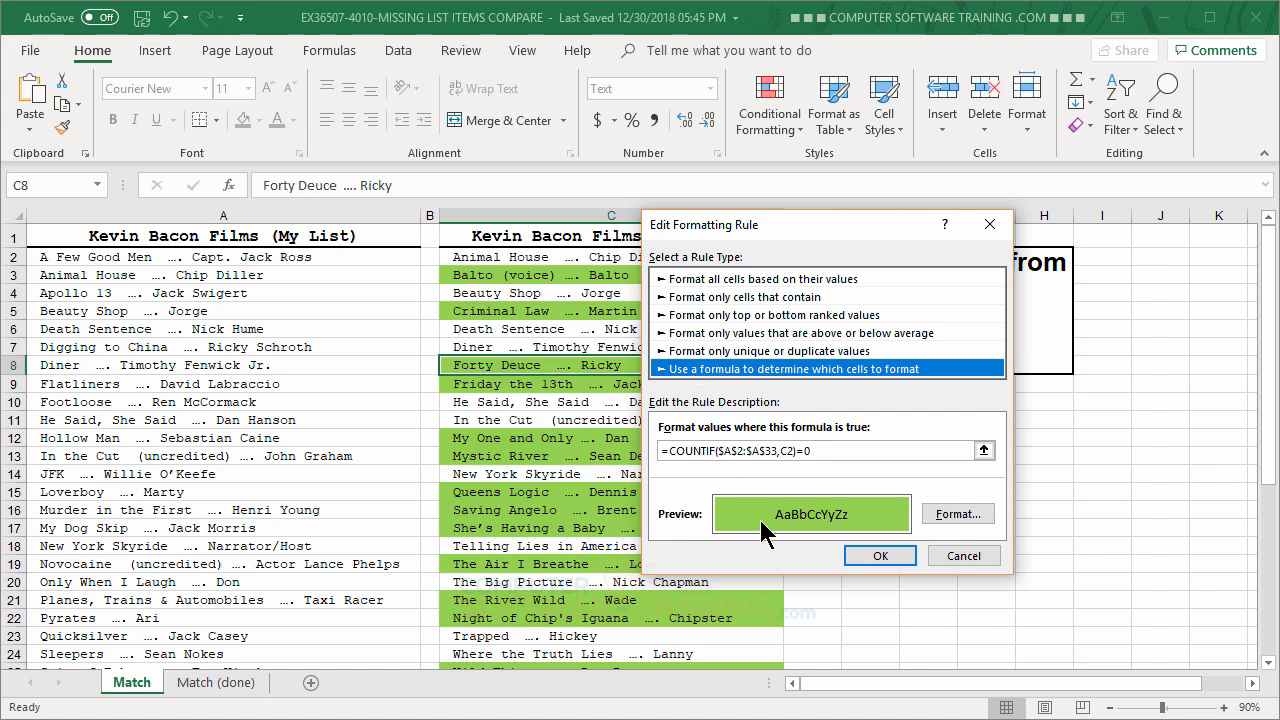
left_click(962, 520)
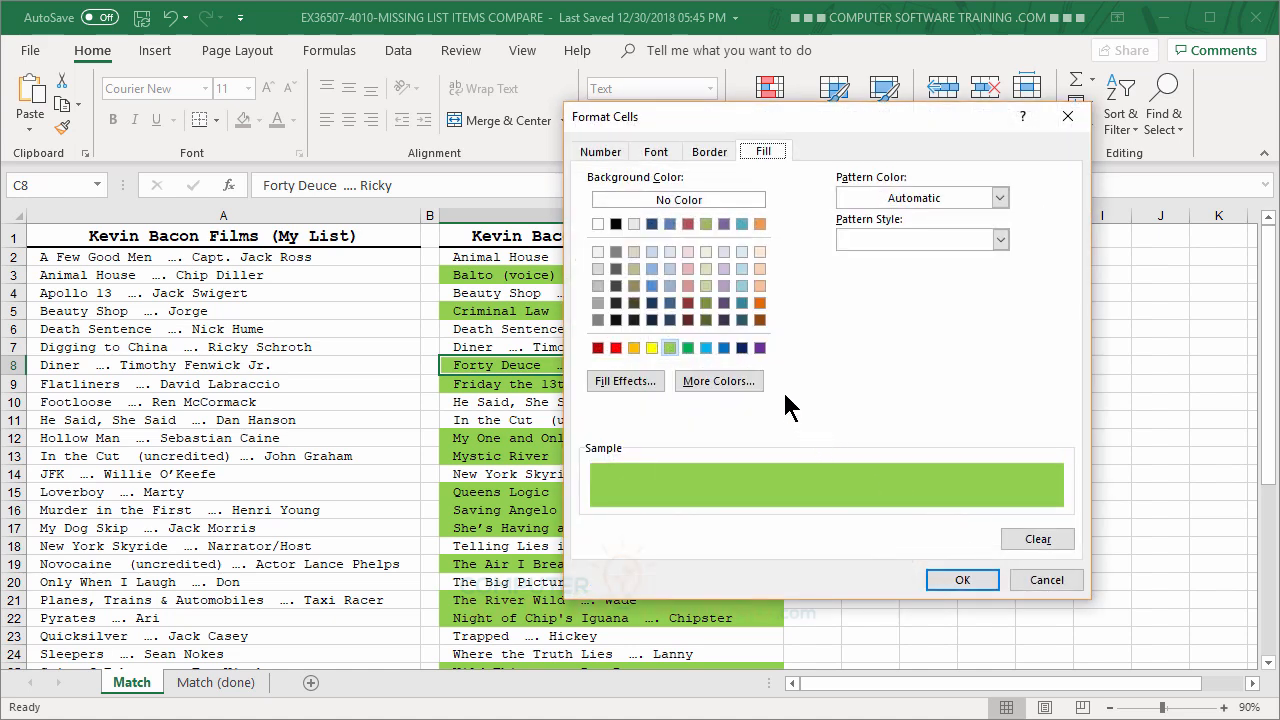
left_click(724, 268)
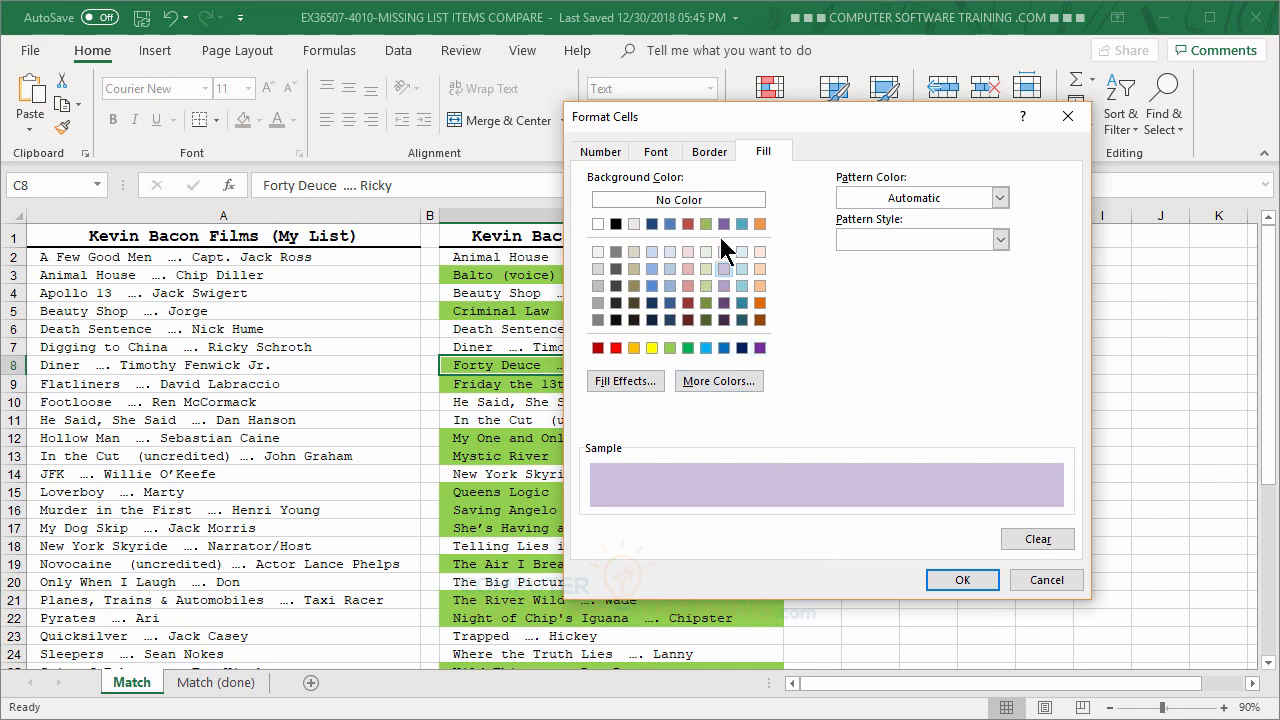
Step: Set the rule's font style to Bold and apply the edited rule to the new list
left_click(658, 152)
left_click(870, 241)
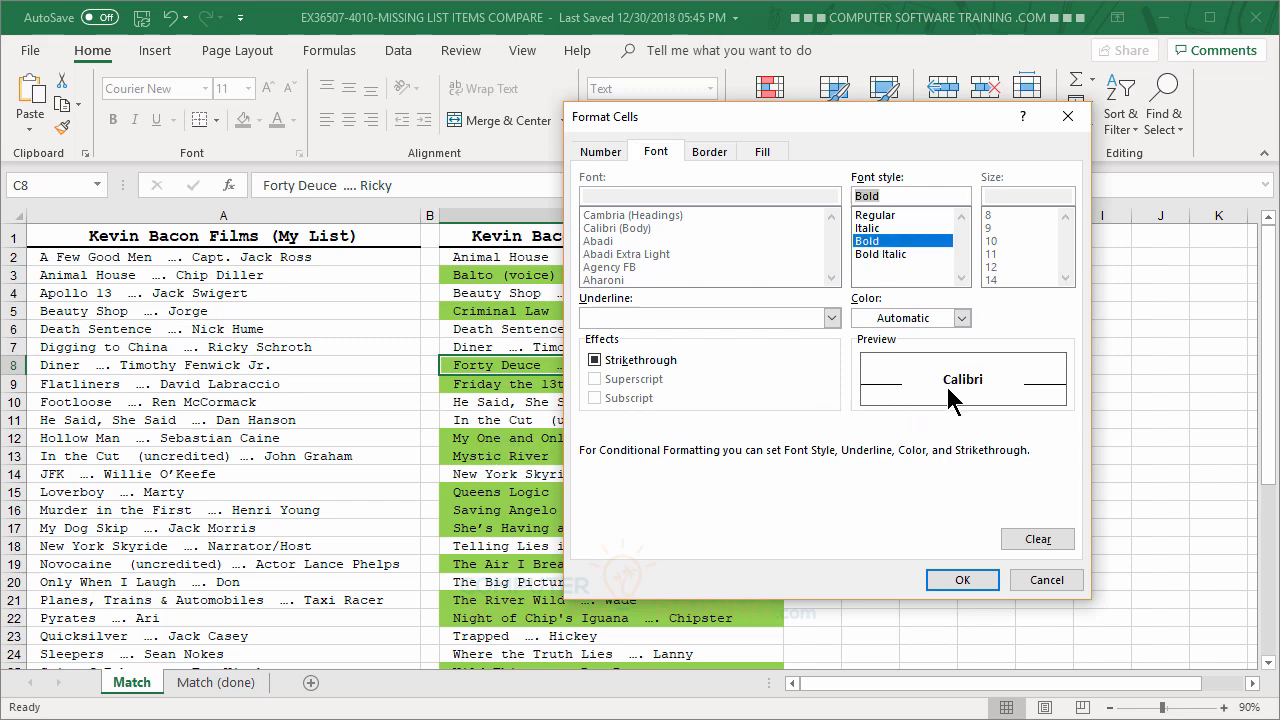
left_click(964, 587)
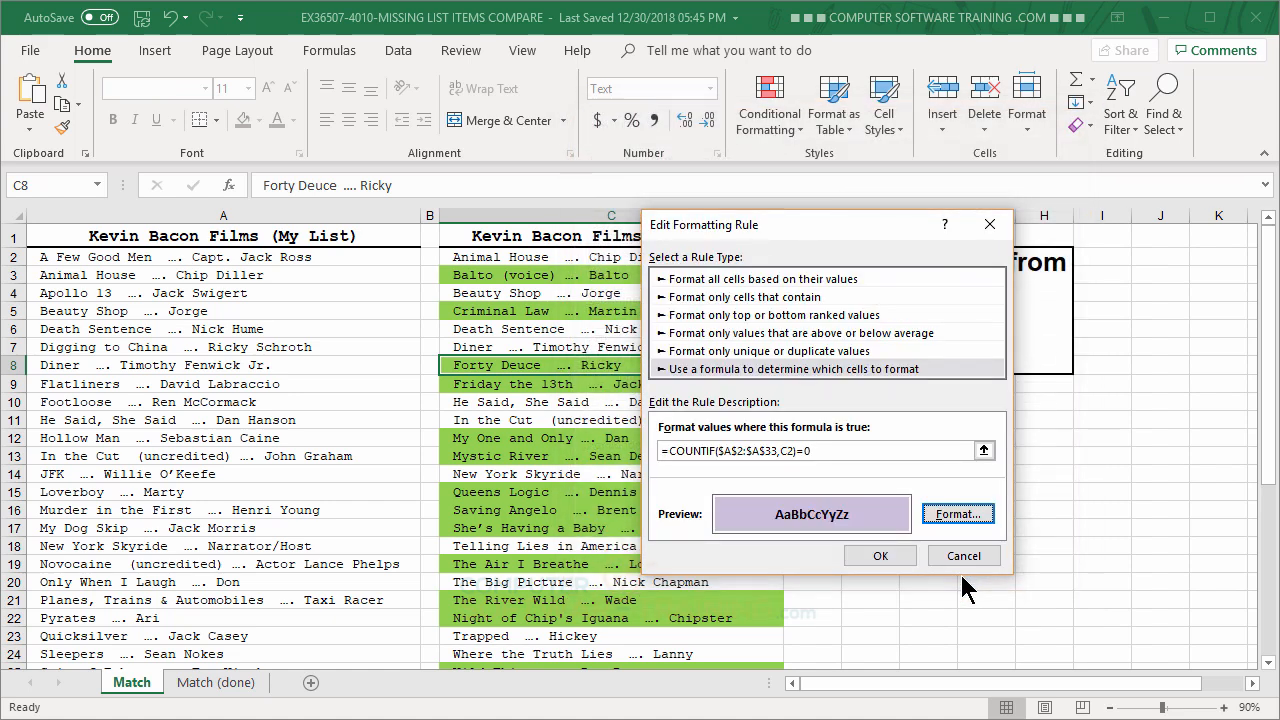
left_click(880, 556)
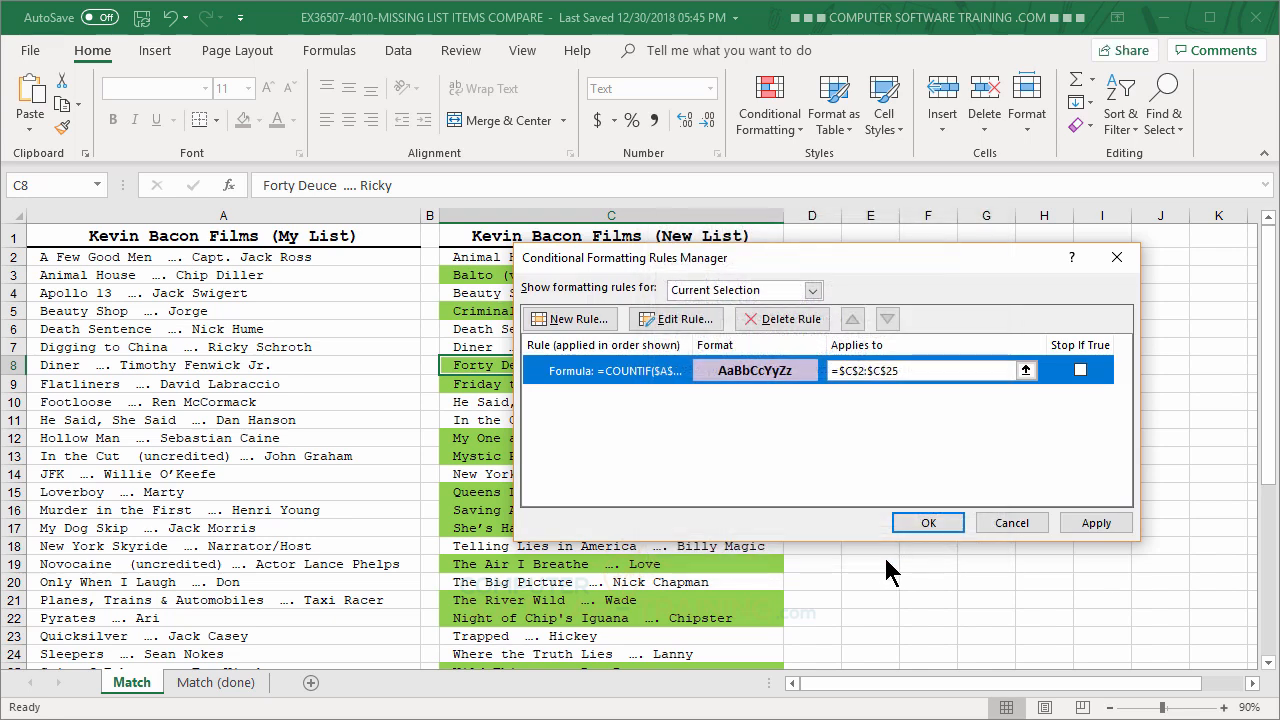
left_click(910, 526)
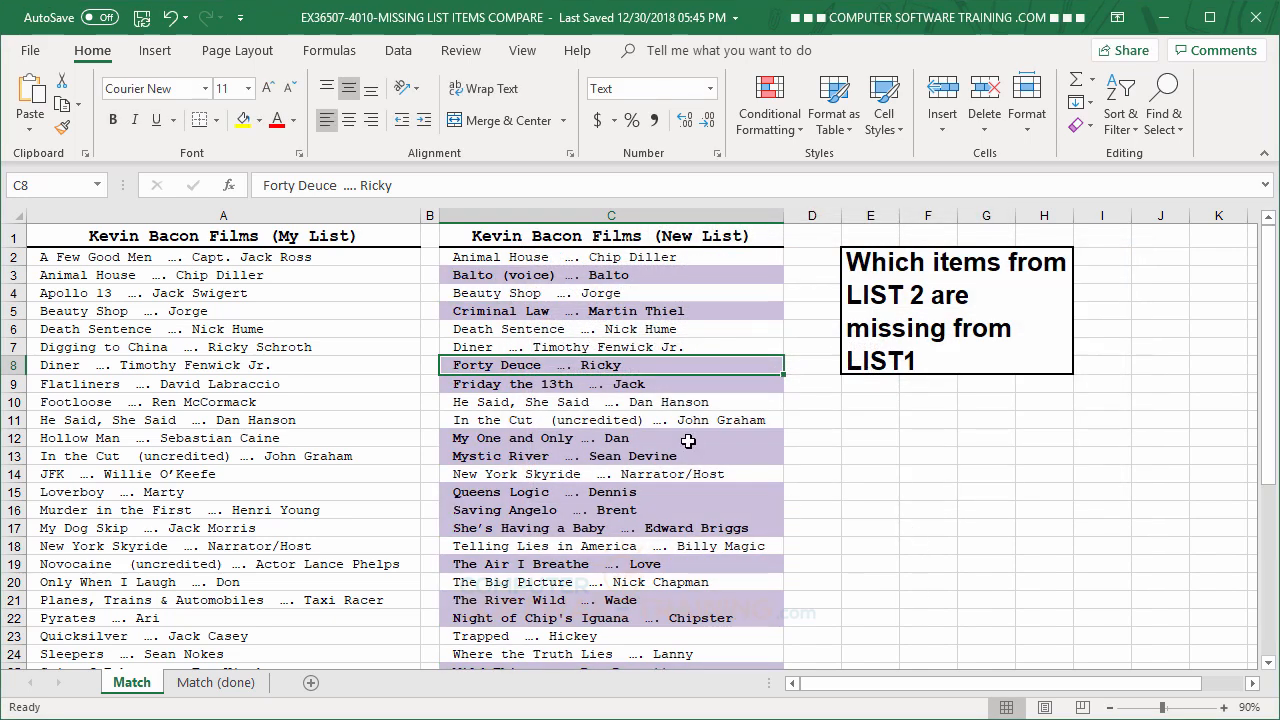
left_click(688, 441)
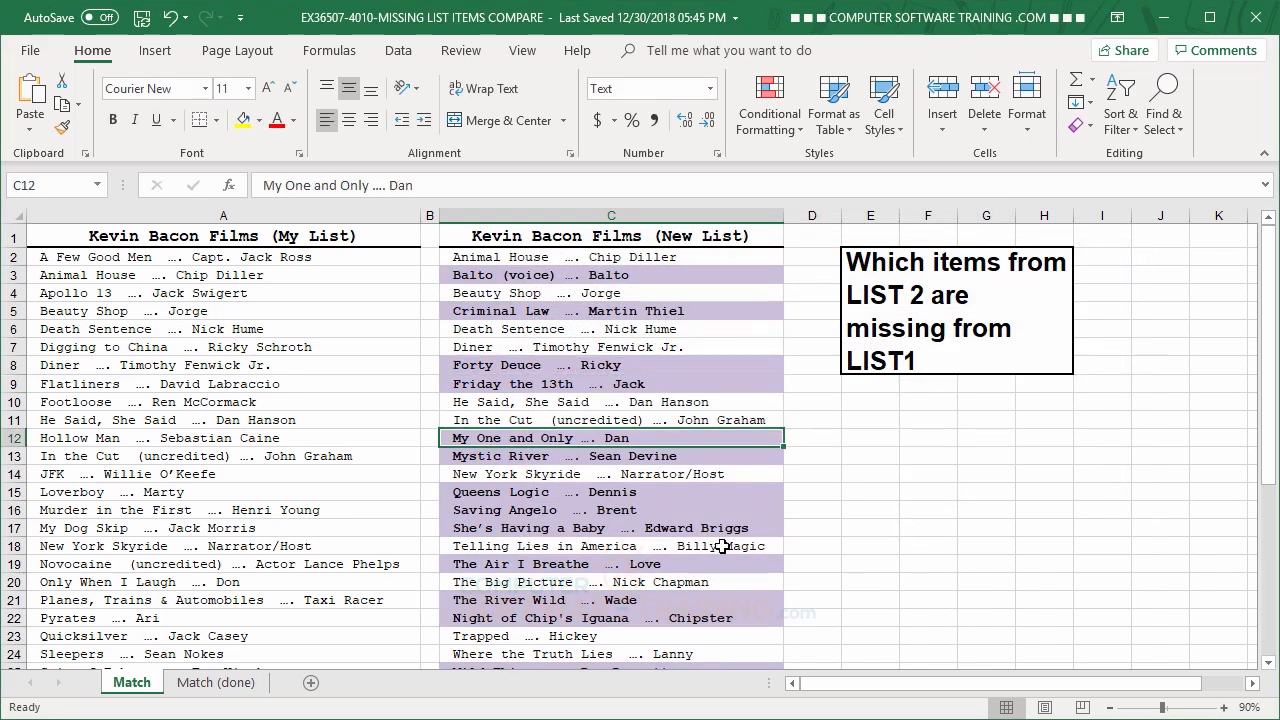
left_click(678, 390)
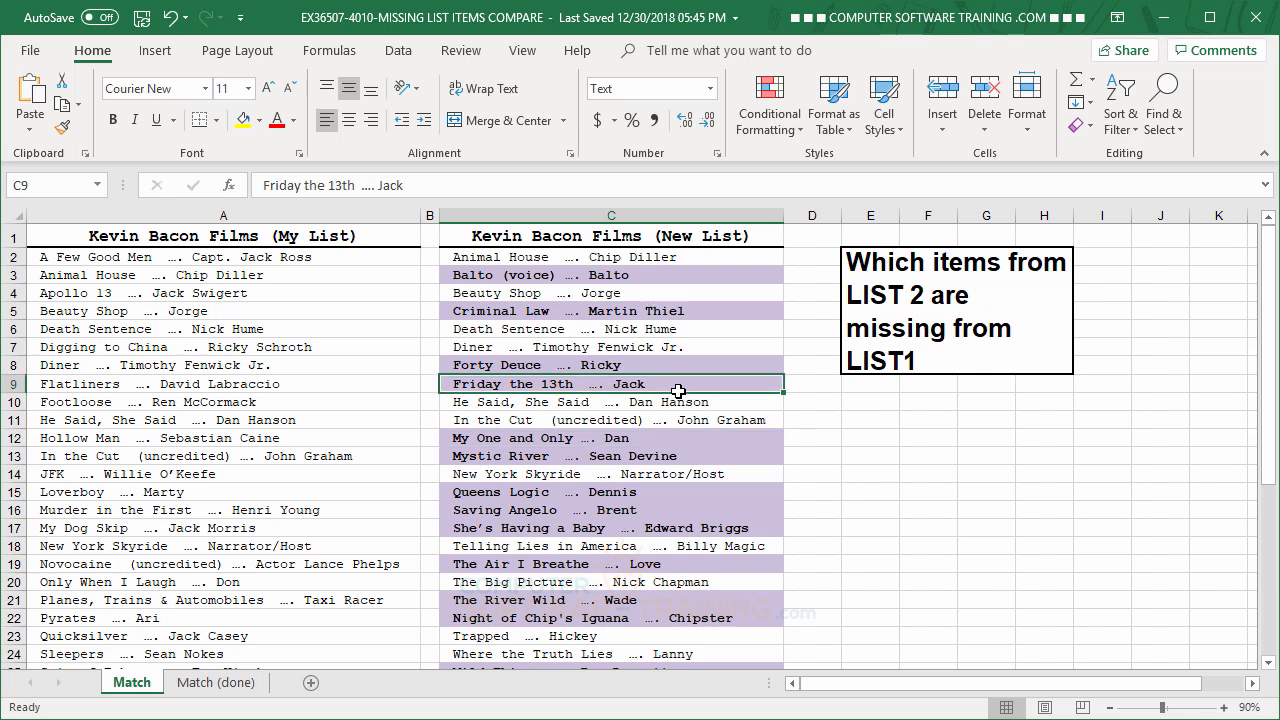